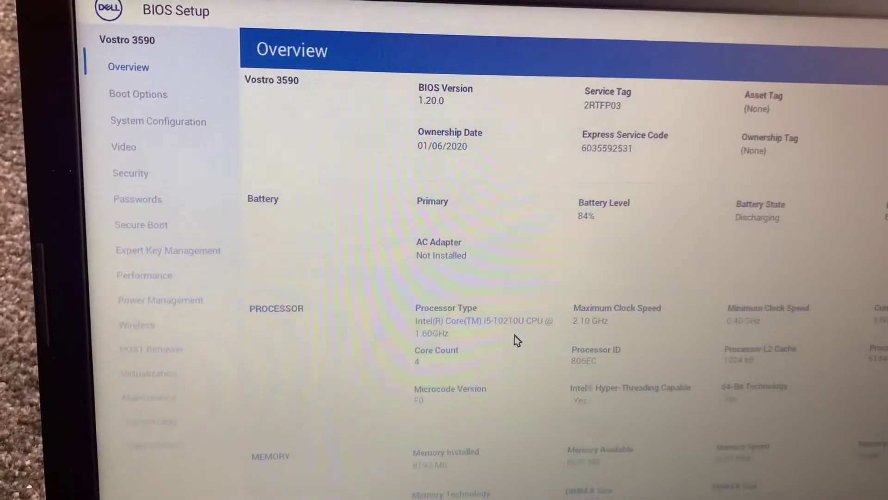
pyautogui.press('Down')
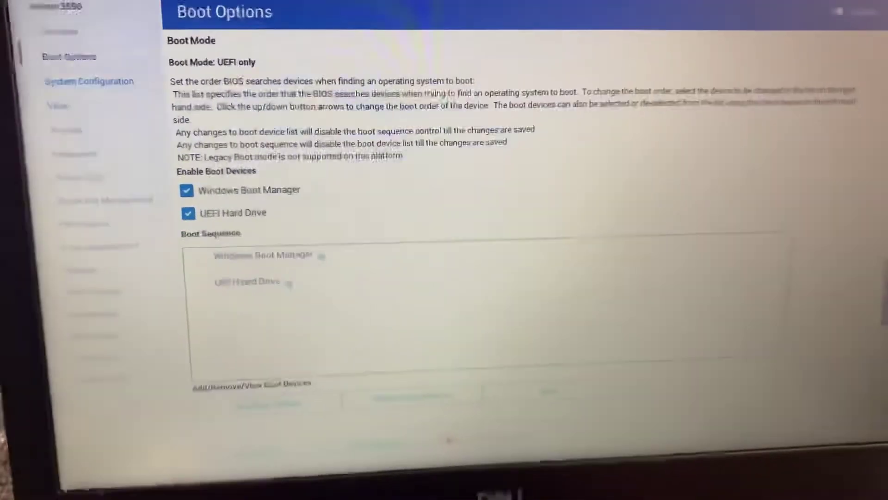
pyautogui.press('Down')
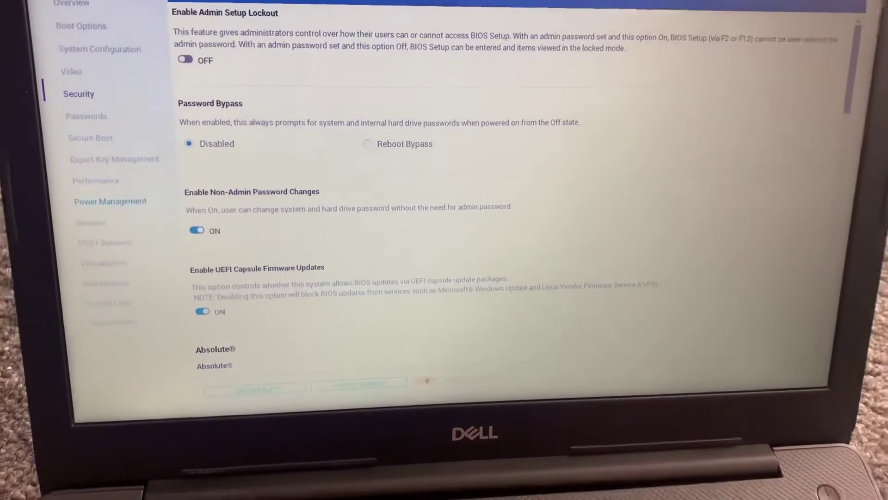
pyautogui.press('Down')
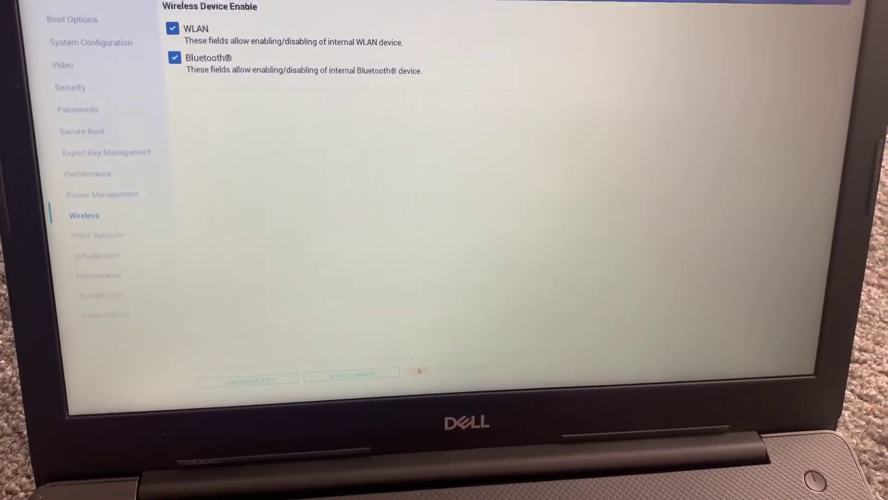
pyautogui.press('Down')
pyautogui.press('Down')
pyautogui.press('Down')
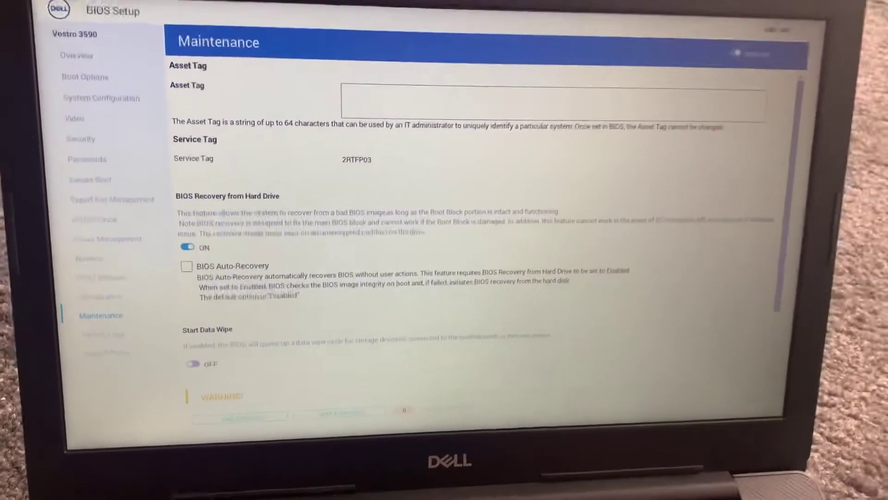
pyautogui.press('Down')
pyautogui.press('Down')
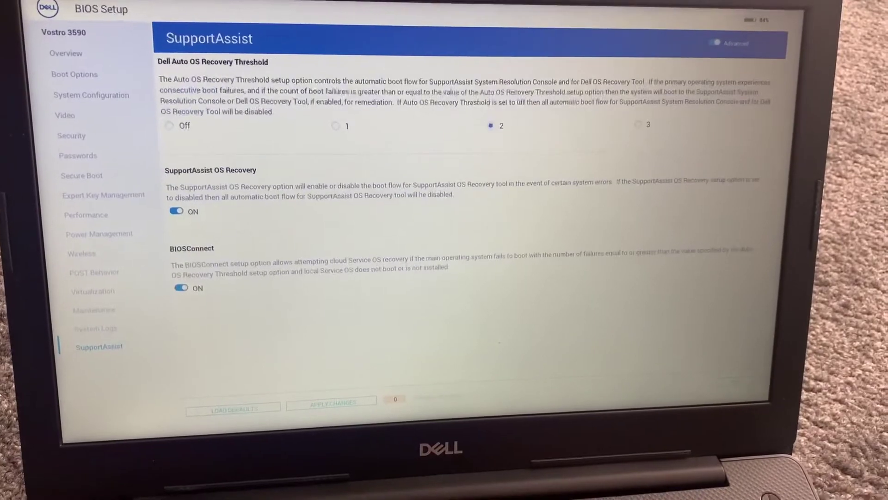